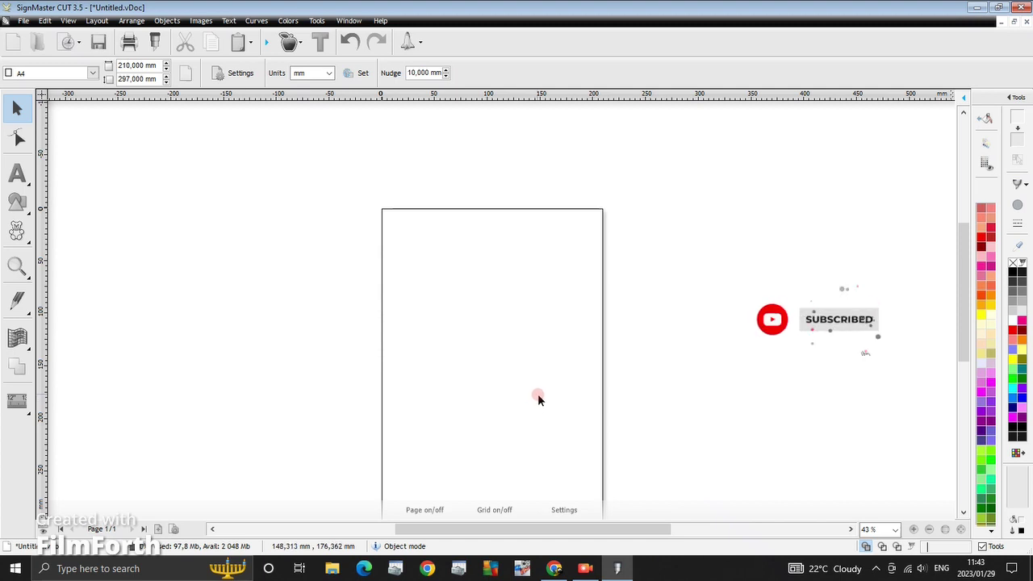
- Bring up the Wikipedia Vector graphics article, then highlight and clear its opening definition sentence
{"action": "left_click_drag", "start_coordinate": [965, 315], "coordinate": [965, 323]}
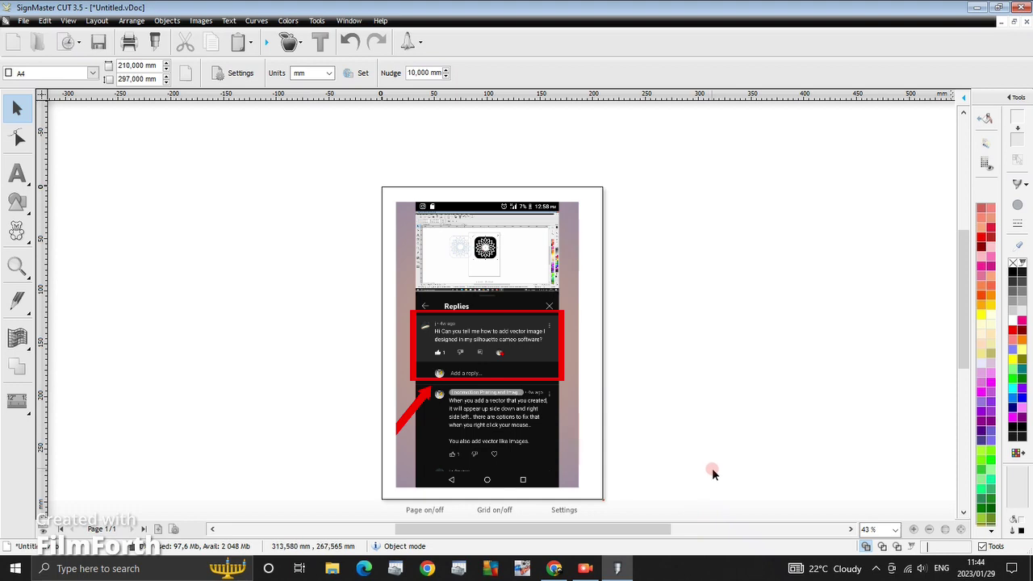
{"action": "left_click", "coordinate": [553, 568]}
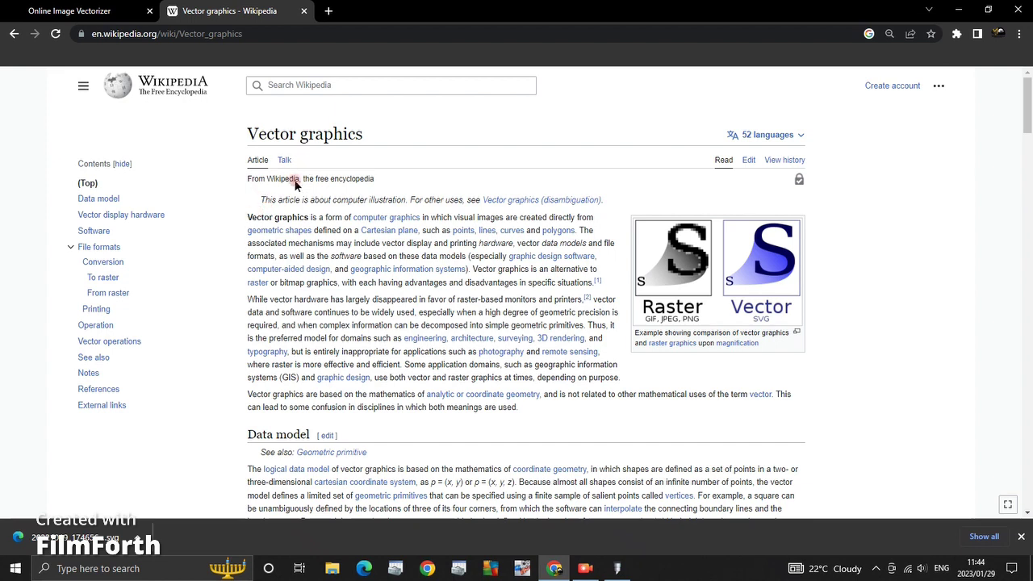
{"action": "left_click_drag", "start_coordinate": [245, 217], "coordinate": [573, 230]}
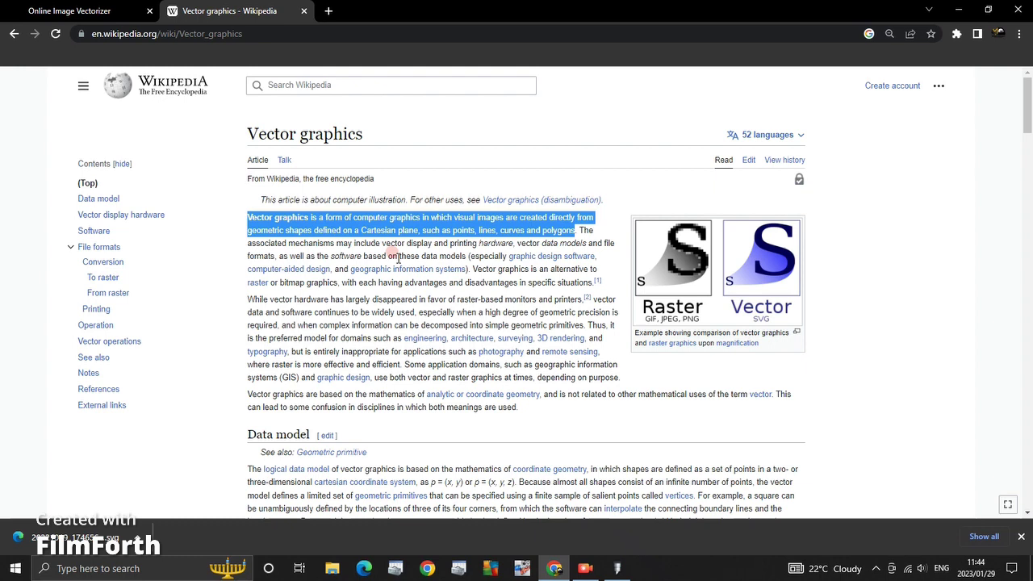
{"action": "left_click", "coordinate": [609, 228]}
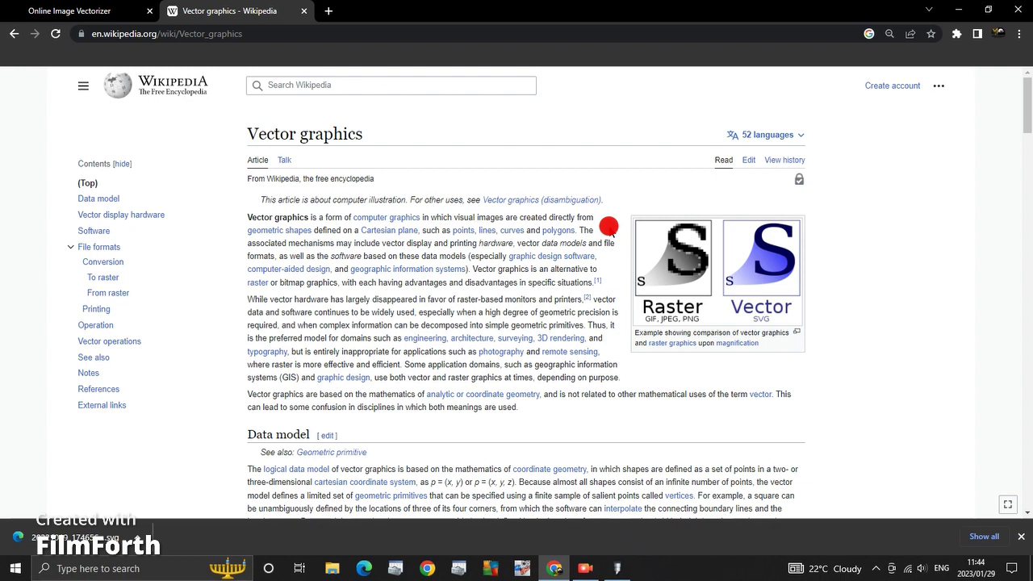
{"action": "left_click", "coordinate": [629, 217]}
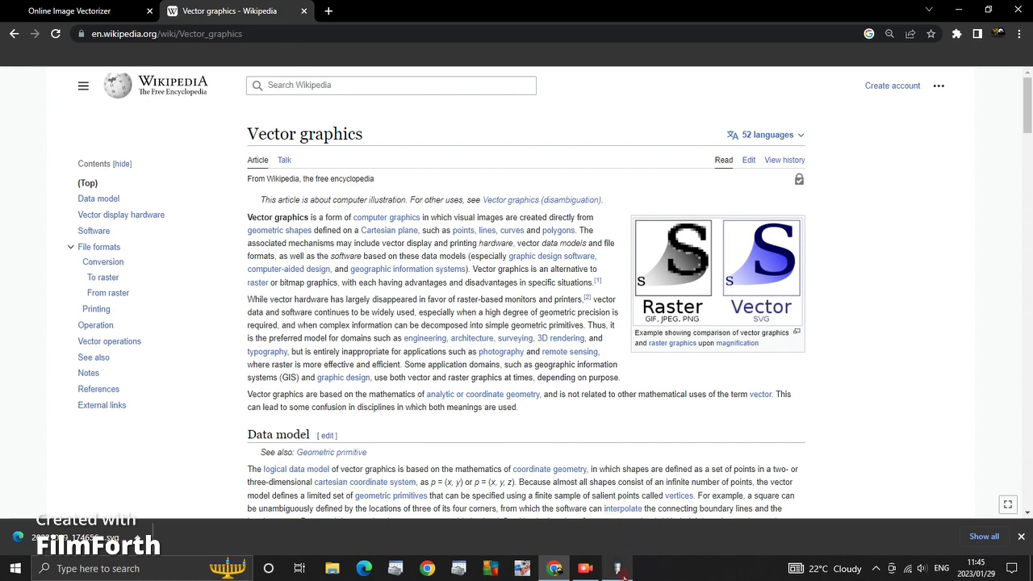
{"action": "left_click", "coordinate": [617, 568]}
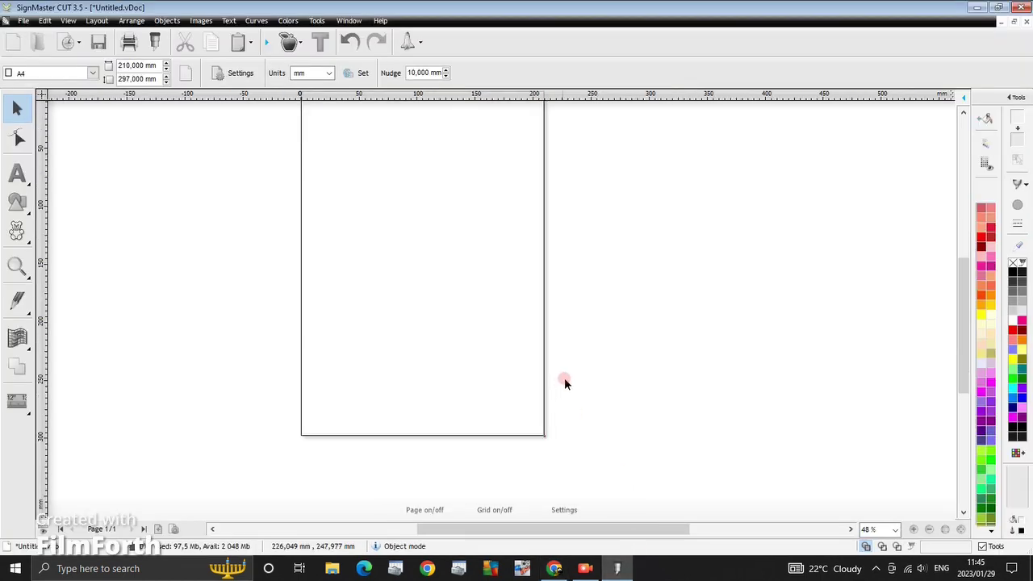
{"action": "left_click_drag", "start_coordinate": [964, 343], "coordinate": [966, 326]}
{"action": "left_click_drag", "start_coordinate": [649, 529], "coordinate": [630, 527]}
{"action": "left_click_drag", "start_coordinate": [966, 346], "coordinate": [965, 353]}
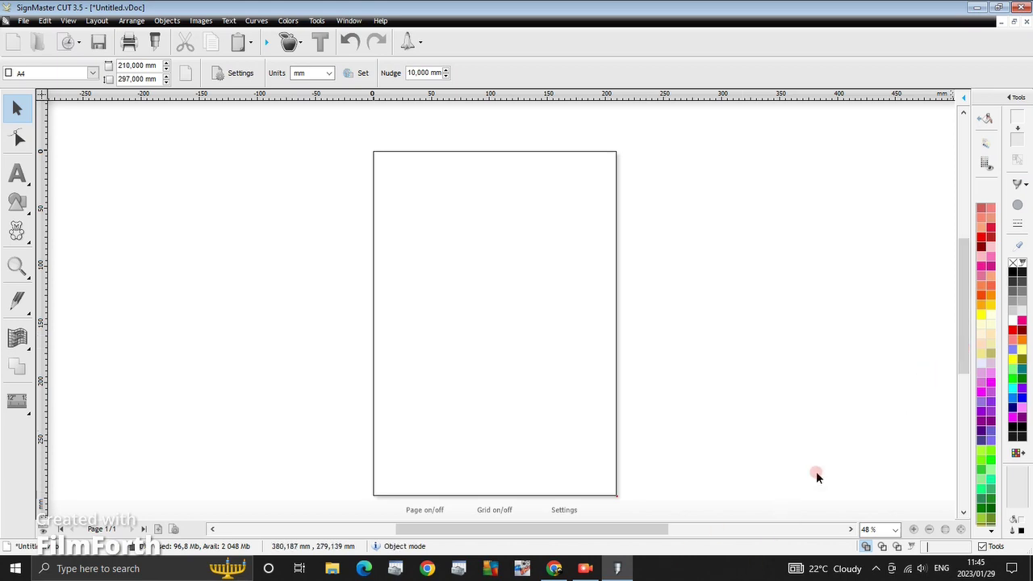
- On the Online Image Vectorizer page, choose 20221019_174656.png from PHOTOS for upload
{"action": "left_click", "coordinate": [554, 568]}
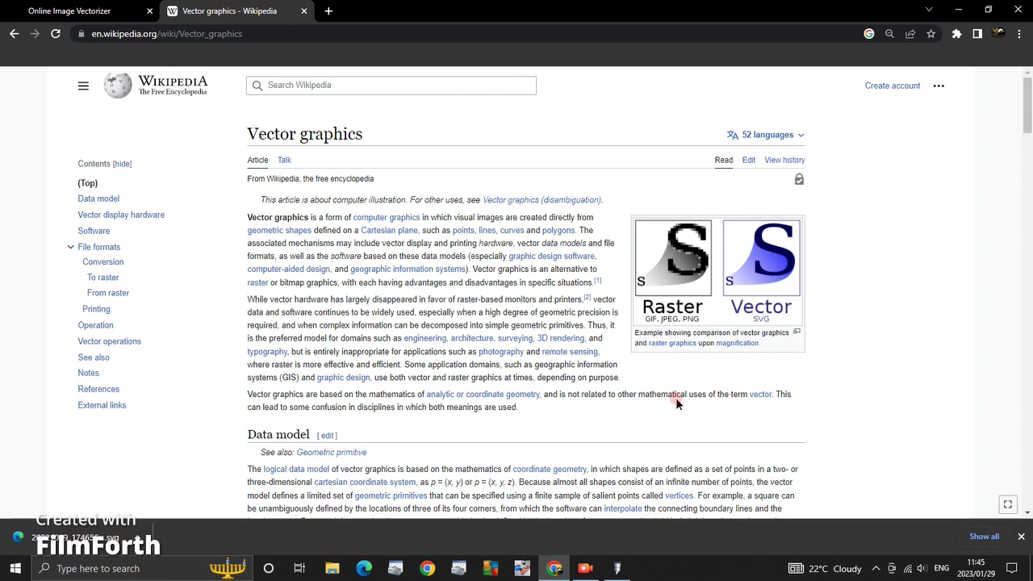
{"action": "left_click", "coordinate": [55, 6]}
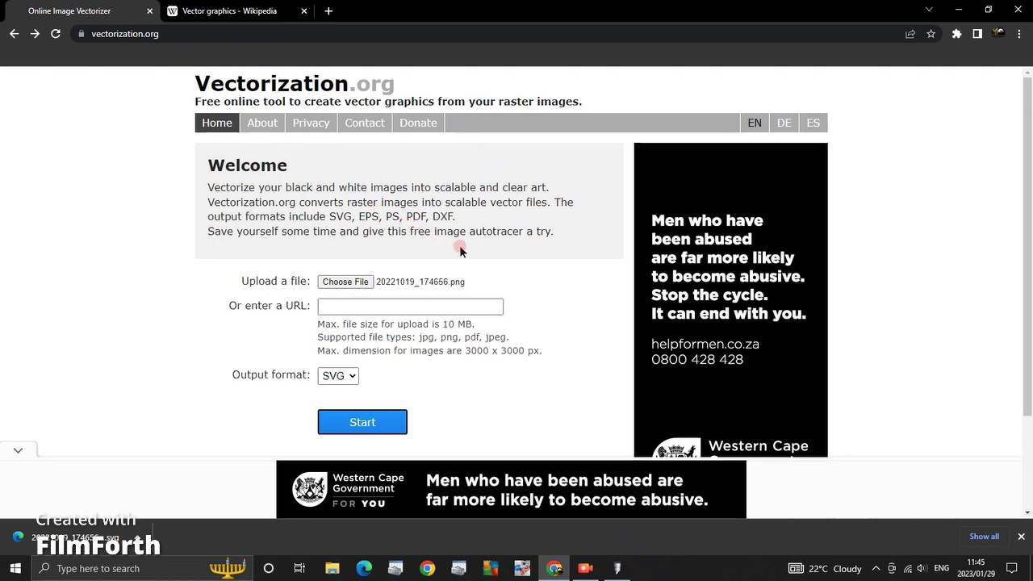
{"action": "left_click", "coordinate": [347, 284]}
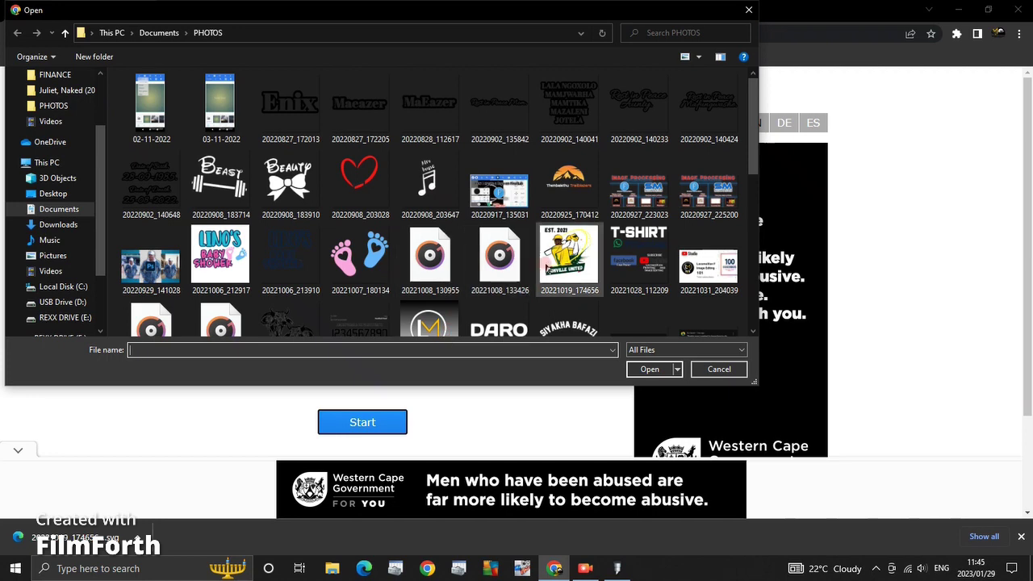
{"action": "left_click", "coordinate": [565, 257]}
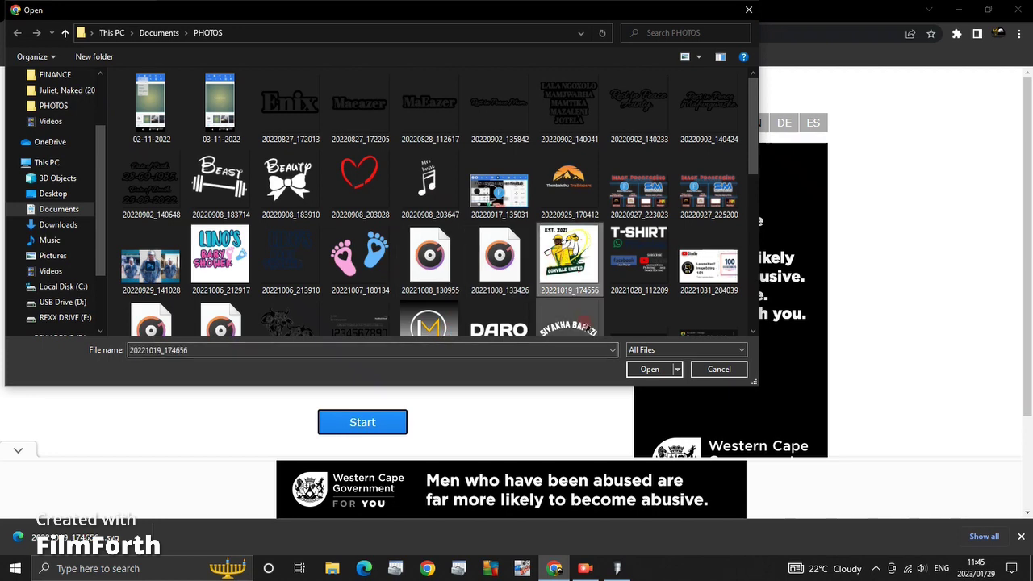
{"action": "left_click", "coordinate": [650, 369]}
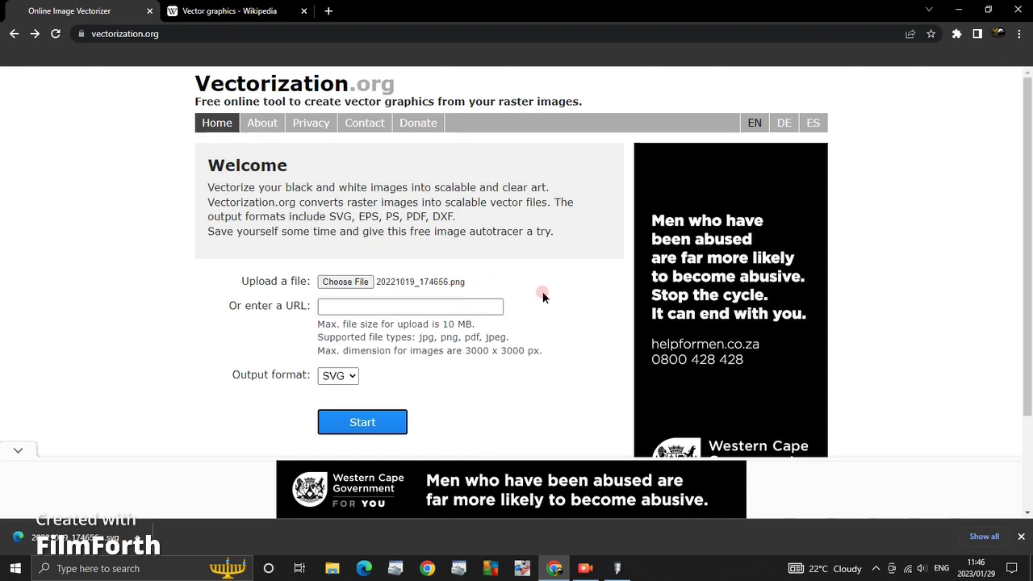
- Convert the logo image to SVG and download the resulting 20221019_174656.svg file
{"action": "left_click", "coordinate": [387, 429]}
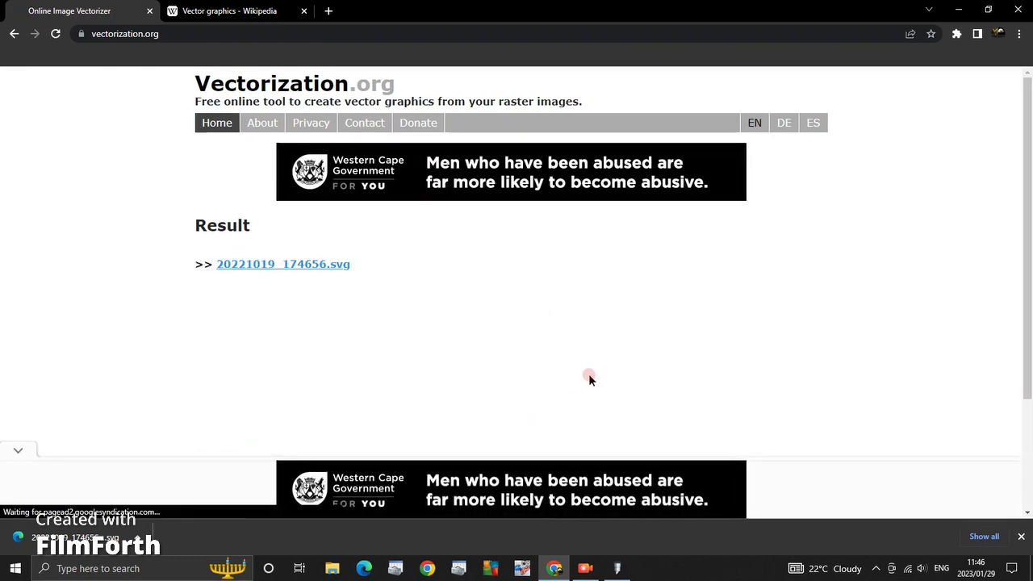
{"action": "scroll", "coordinate": [589, 375], "scroll_direction": "down", "scroll_amount": 2}
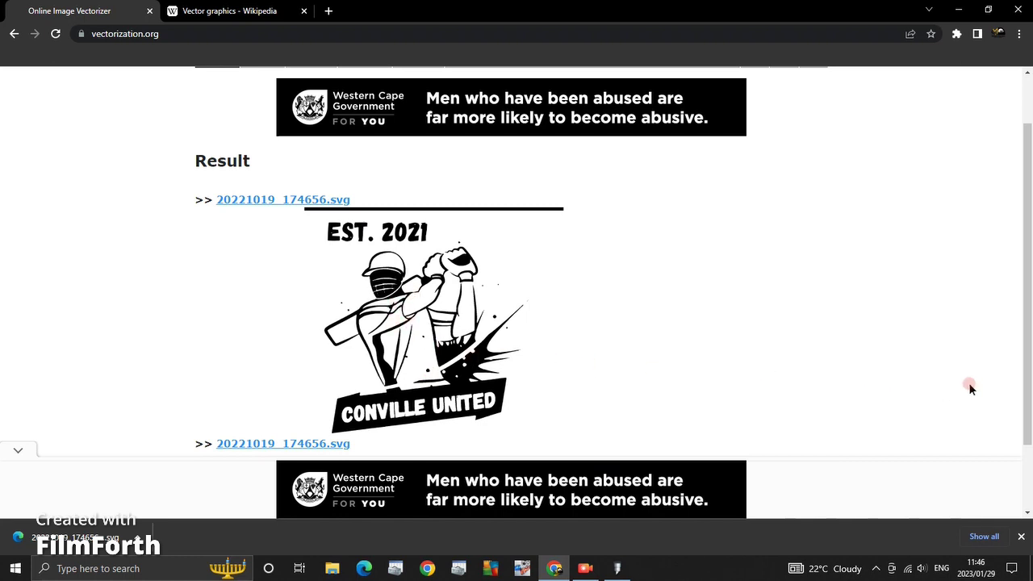
{"action": "left_click_drag", "start_coordinate": [1029, 352], "coordinate": [1029, 359]}
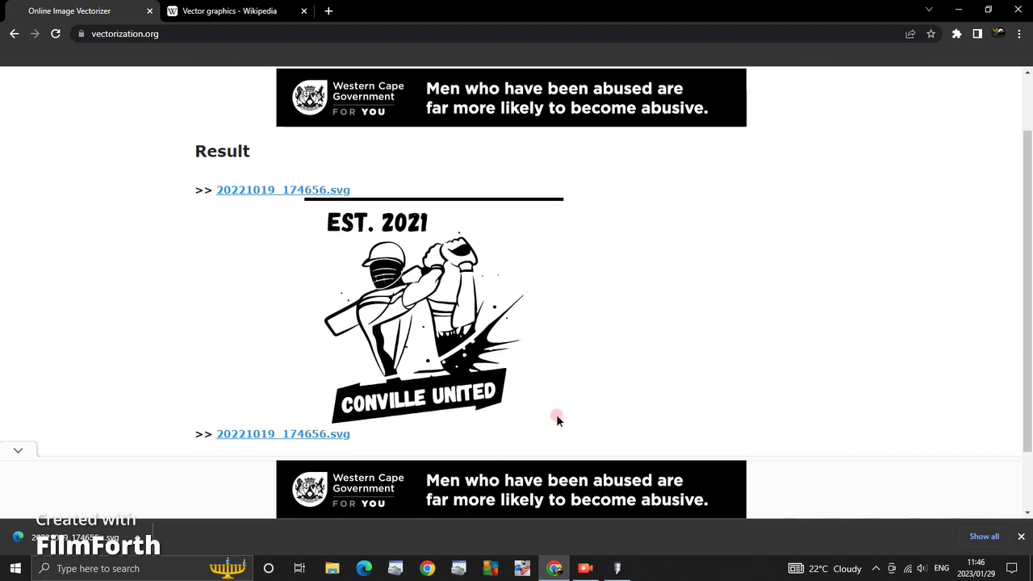
{"action": "left_click", "coordinate": [300, 433]}
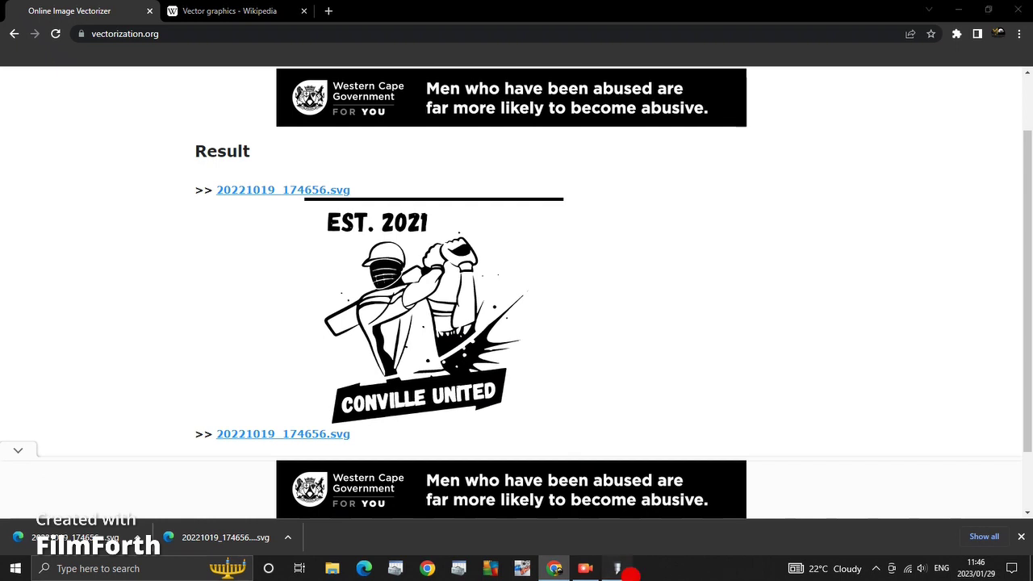
- Import 20221019_174656 (2) from Downloads into SignMaster and place it at the page's top-left
{"action": "left_click", "coordinate": [618, 569]}
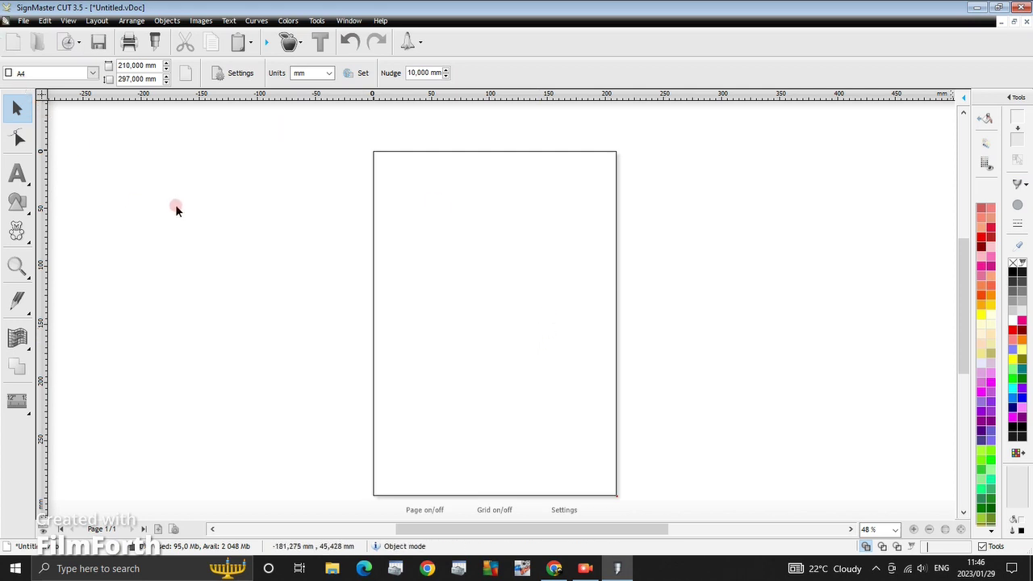
{"action": "left_click", "coordinate": [23, 20]}
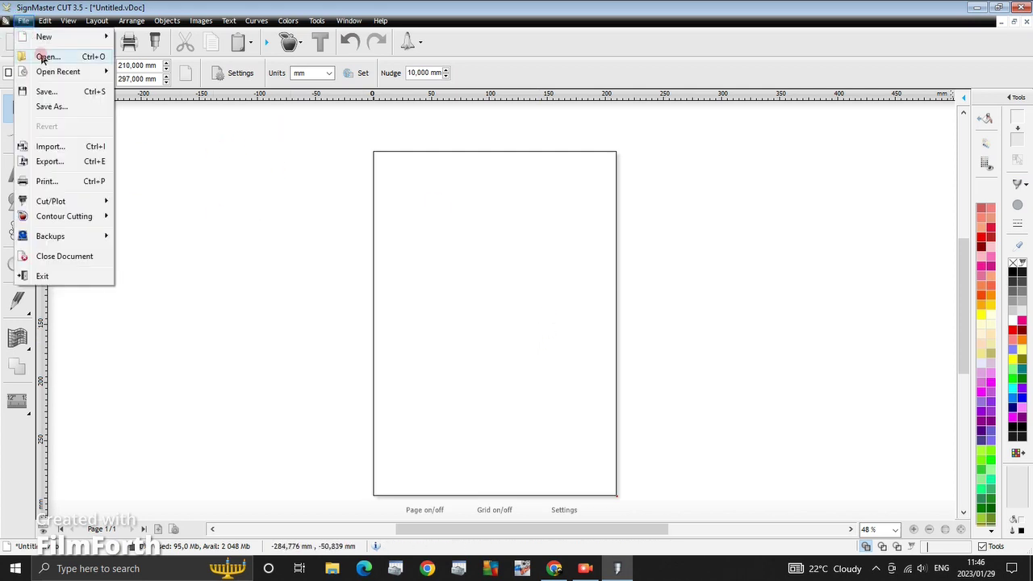
{"action": "left_click", "coordinate": [42, 147]}
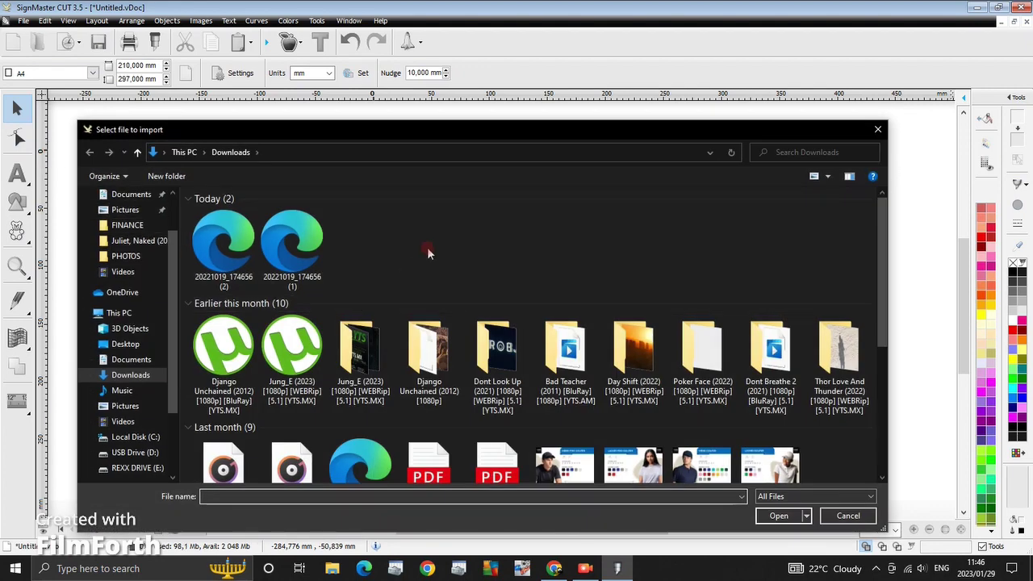
{"action": "left_click", "coordinate": [226, 246]}
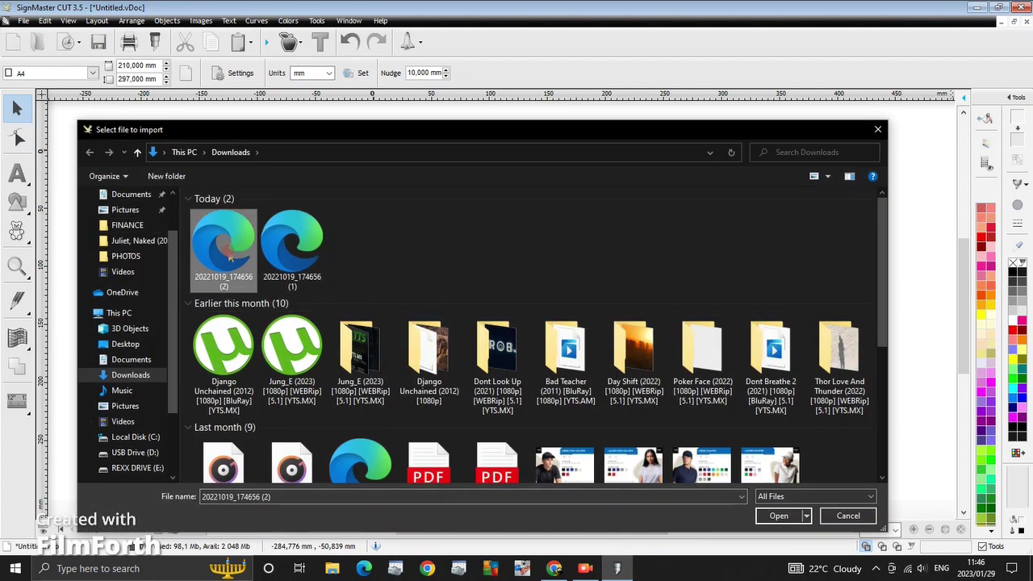
{"action": "left_click", "coordinate": [774, 515]}
{"action": "left_click", "coordinate": [376, 179]}
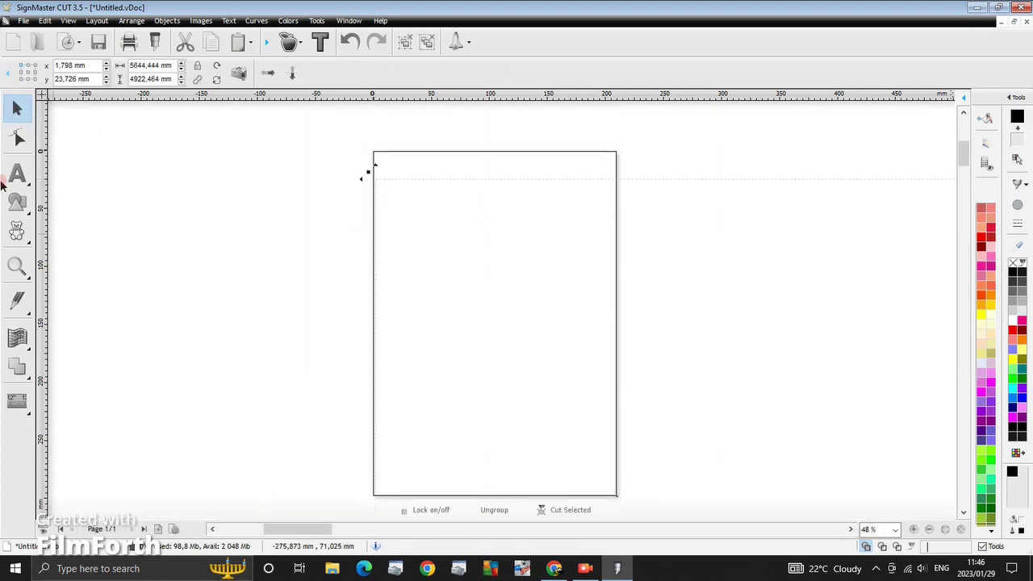
- Scale the imported logo down from its corner handle to 195.938 × 170.876 mm
{"action": "scroll", "coordinate": [768, 203], "scroll_direction": "down", "scroll_amount": 4}
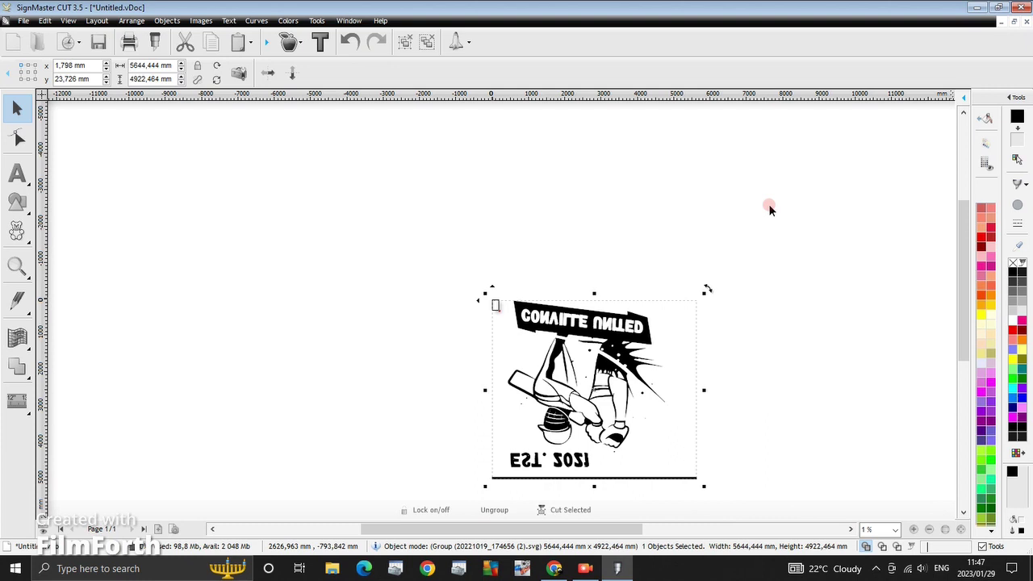
{"action": "left_click_drag", "start_coordinate": [704, 485], "coordinate": [502, 290]}
{"action": "scroll", "coordinate": [498, 295], "scroll_direction": "up", "scroll_amount": 3}
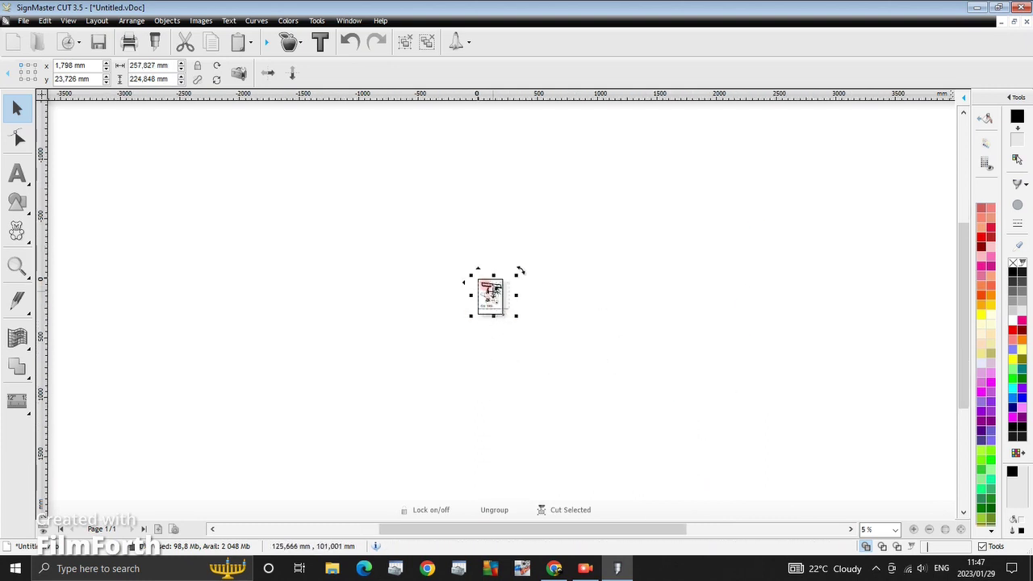
{"action": "scroll", "coordinate": [519, 270], "scroll_direction": "up", "scroll_amount": 3}
{"action": "left_click_drag", "start_coordinate": [565, 334], "coordinate": [524, 305]}
{"action": "scroll", "coordinate": [517, 304], "scroll_direction": "up", "scroll_amount": 3}
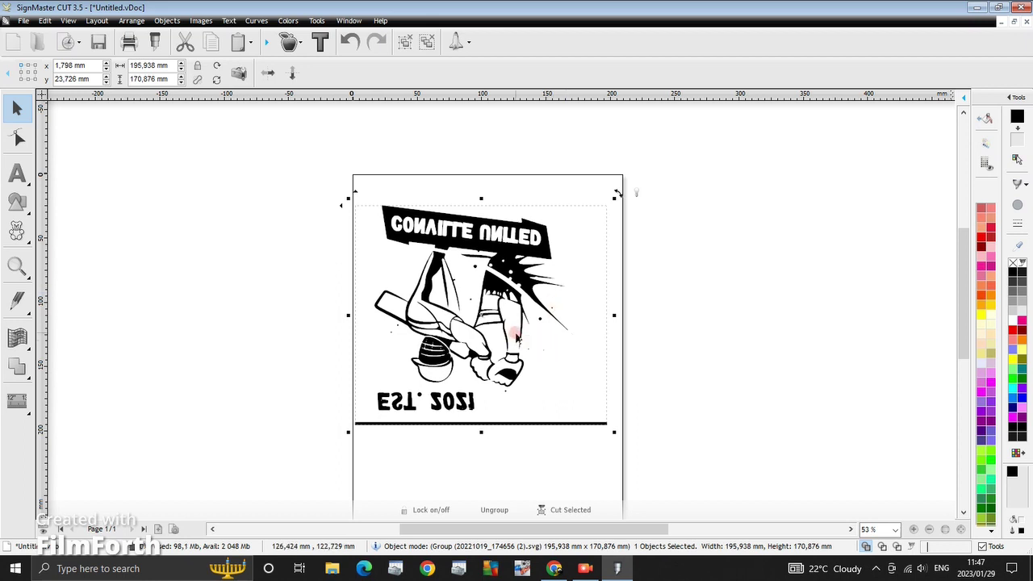
- Mirror the logo vertically, then rotate it so CONVILLE UNITED stands upright but reads backwards
{"action": "right_click", "coordinate": [489, 320]}
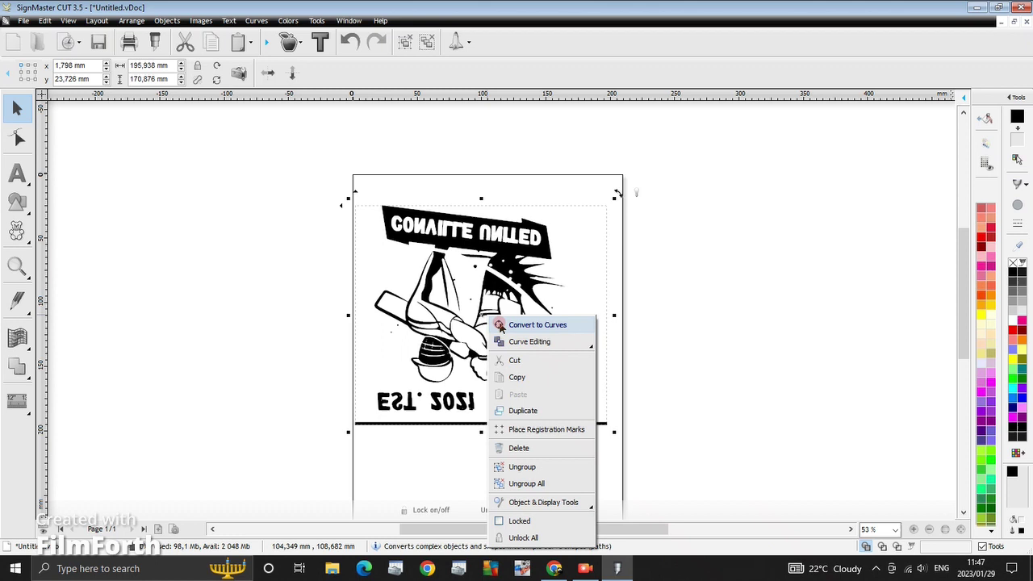
{"action": "mouse_move", "coordinate": [540, 345]}
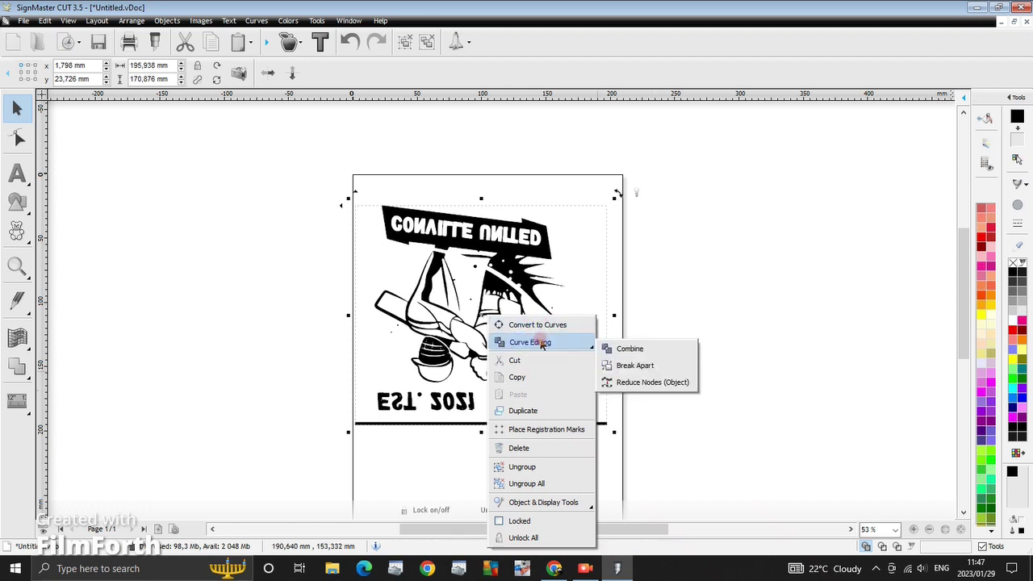
{"action": "mouse_move", "coordinate": [578, 509]}
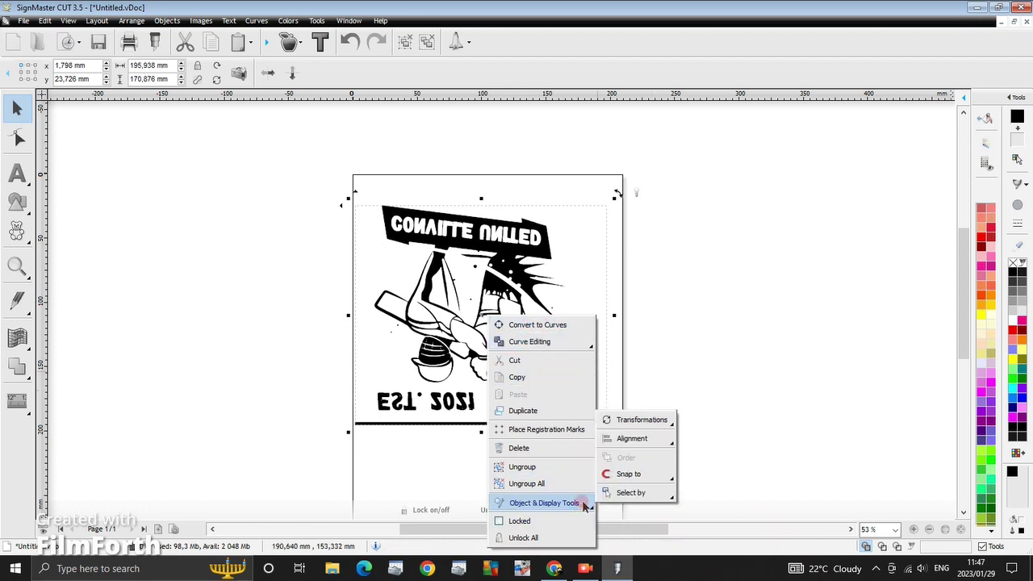
{"action": "mouse_move", "coordinate": [638, 432]}
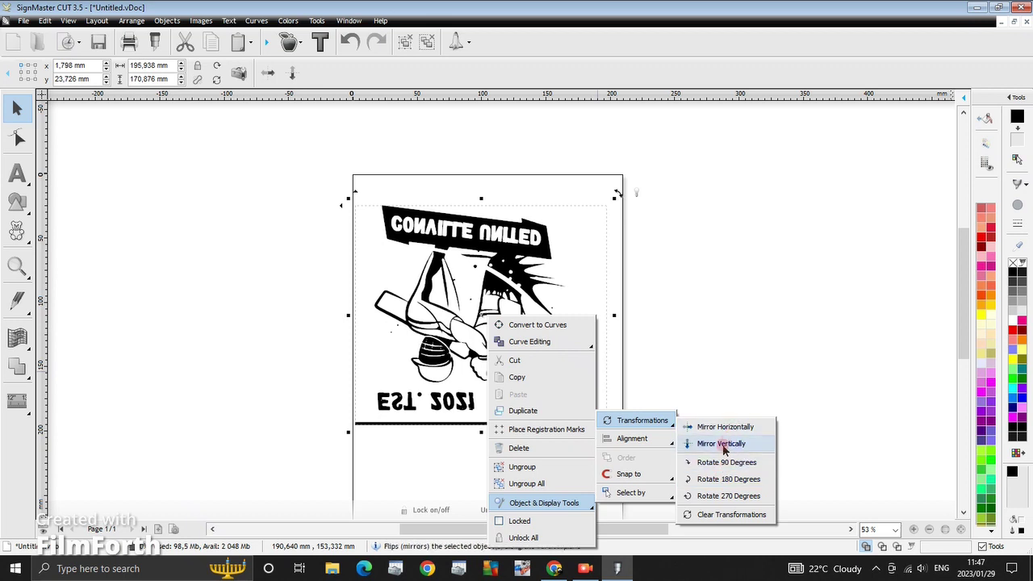
{"action": "left_click", "coordinate": [814, 403]}
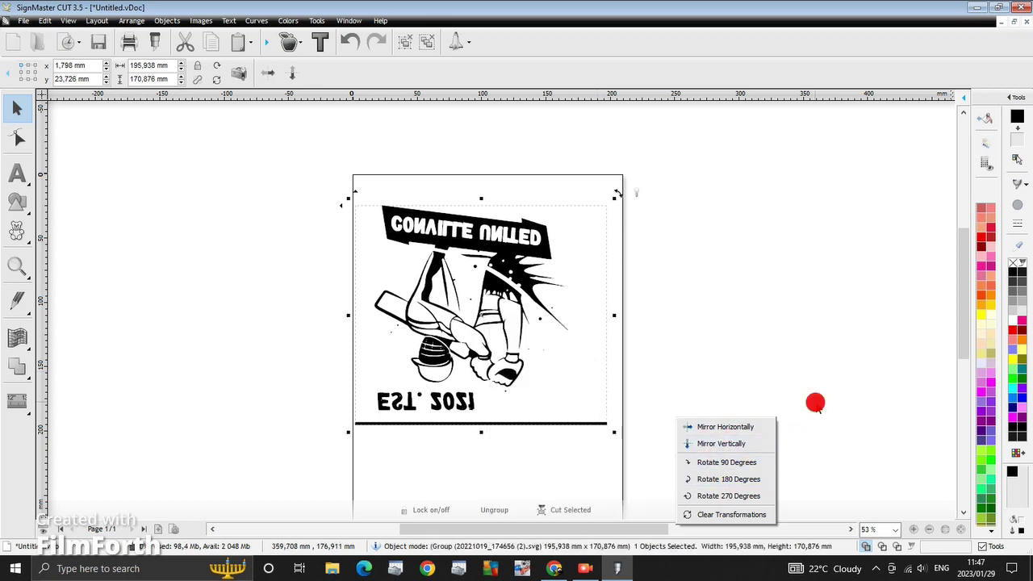
{"action": "left_click", "coordinate": [504, 317]}
{"action": "mouse_move", "coordinate": [615, 193]}
{"action": "left_mouse_down"}
{"action": "mouse_move", "coordinate": [601, 177]}
{"action": "mouse_move", "coordinate": [450, 168]}
{"action": "mouse_move", "coordinate": [380, 293]}
{"action": "mouse_move", "coordinate": [450, 355]}
{"action": "left_mouse_up"}
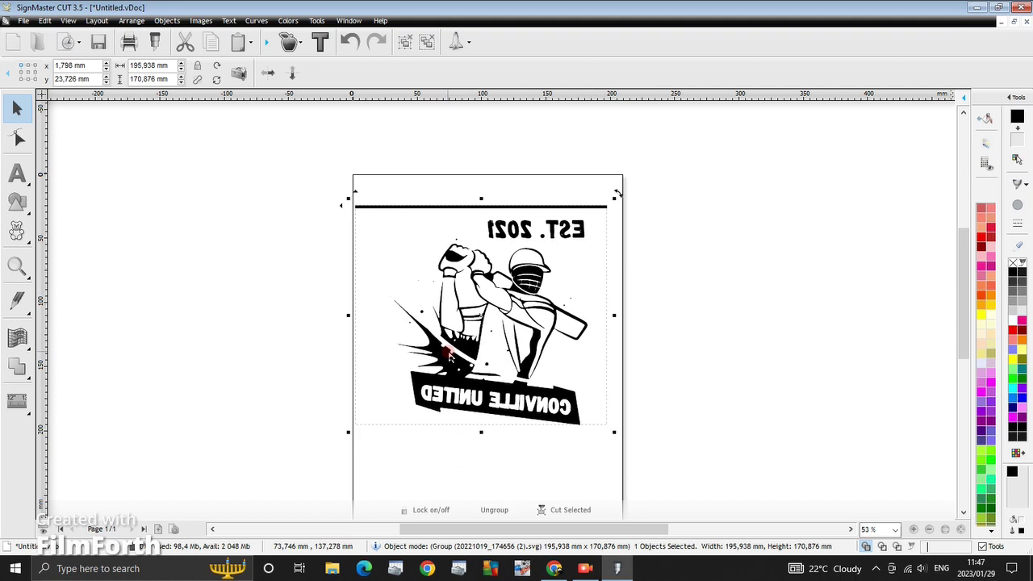
- Move the mirrored logo slightly right and down to x 7.031 mm, y 36.269 mm
{"action": "left_click", "coordinate": [715, 320]}
{"action": "left_click", "coordinate": [512, 309]}
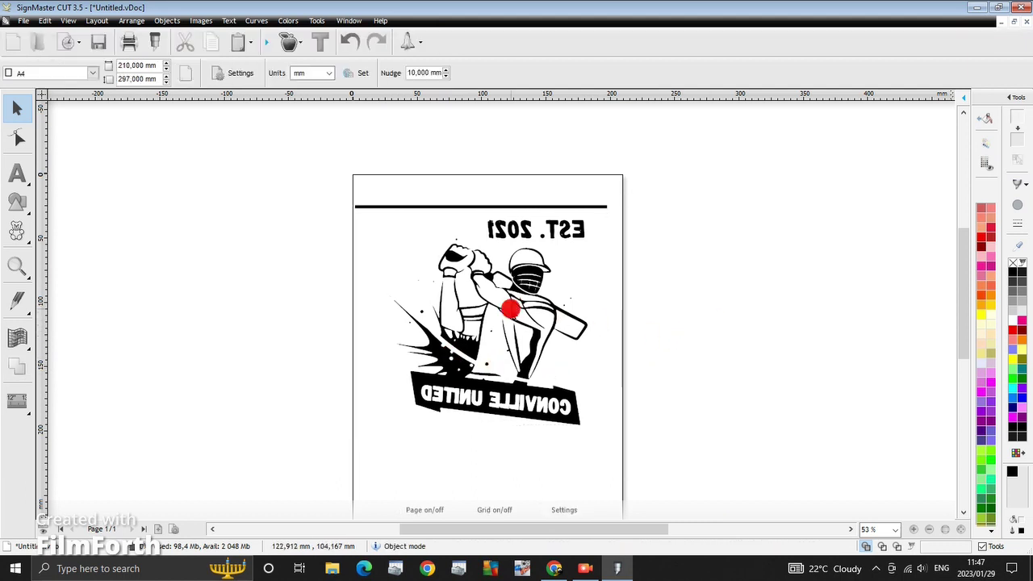
{"action": "left_click_drag", "start_coordinate": [496, 336], "coordinate": [503, 337]}
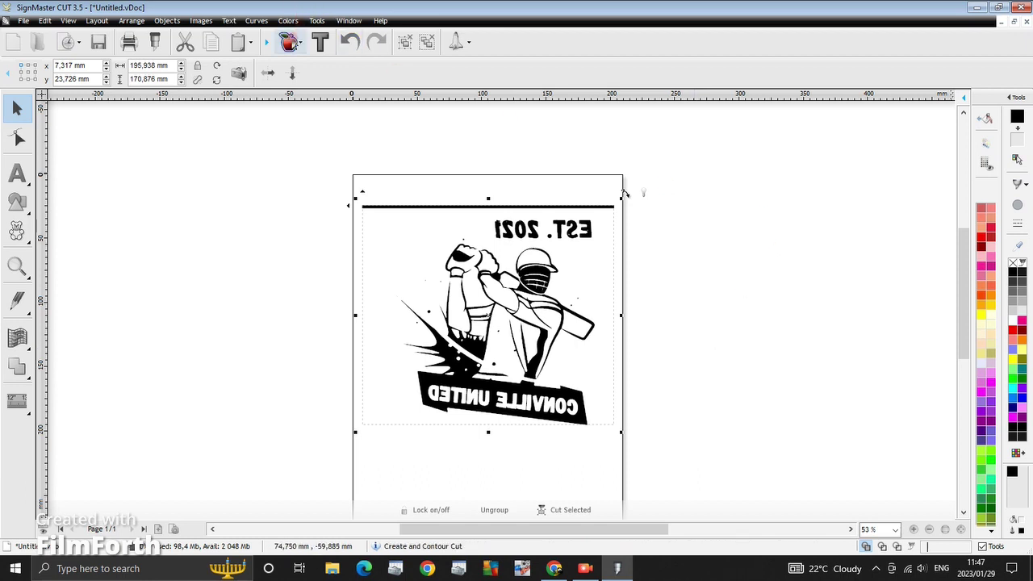
{"action": "left_click", "coordinate": [289, 42]}
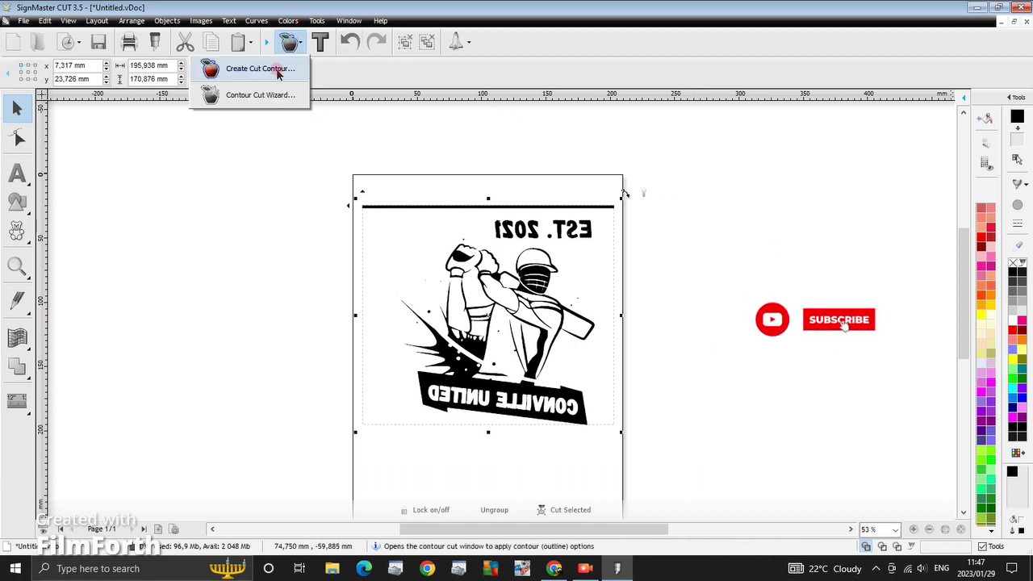
{"action": "left_click", "coordinate": [237, 137]}
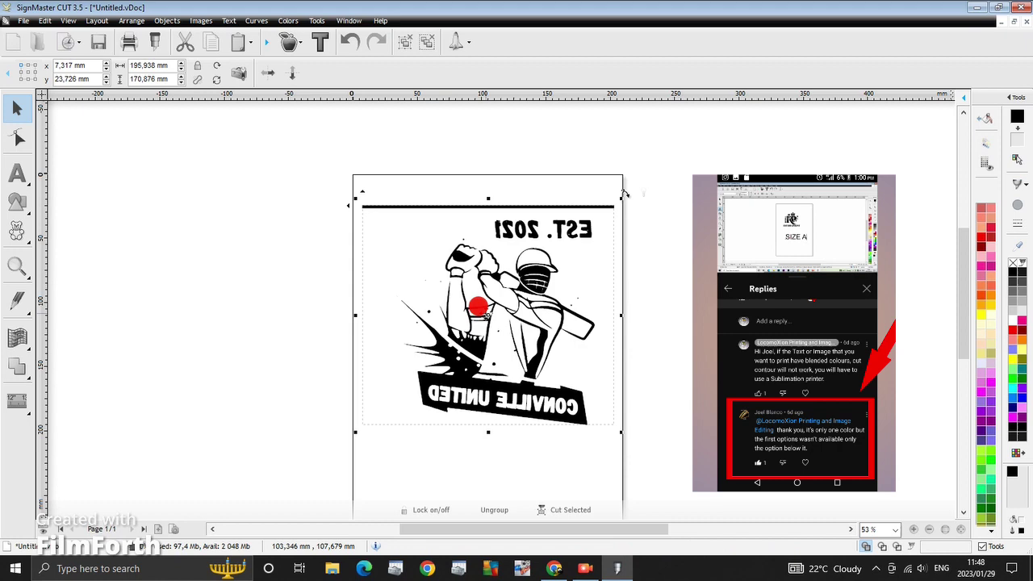
{"action": "left_click_drag", "start_coordinate": [488, 312], "coordinate": [484, 325]}
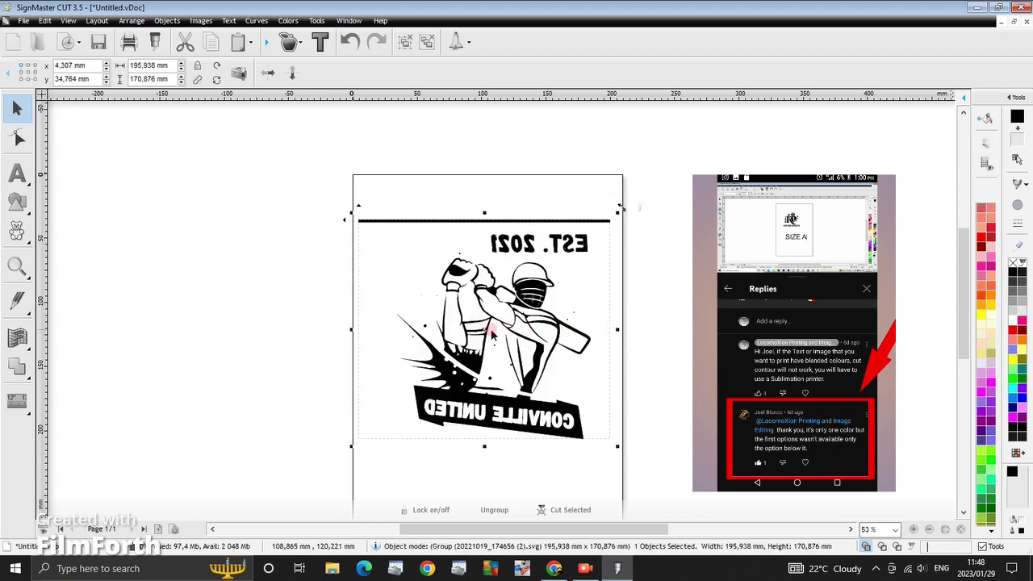
{"action": "left_click_drag", "start_coordinate": [481, 326], "coordinate": [482, 331]}
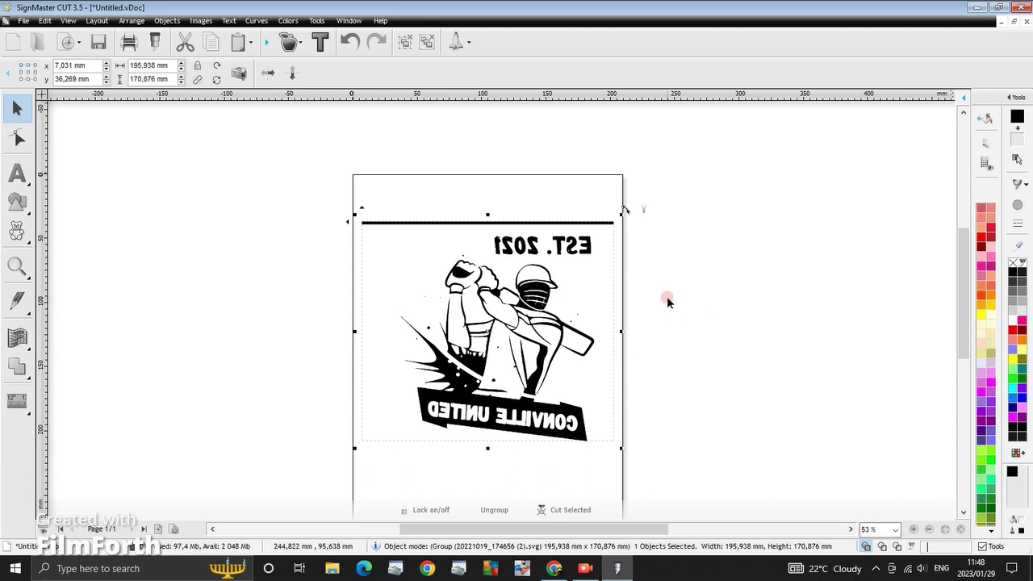
{"action": "left_click", "coordinate": [556, 207]}
{"action": "left_click", "coordinate": [289, 42]}
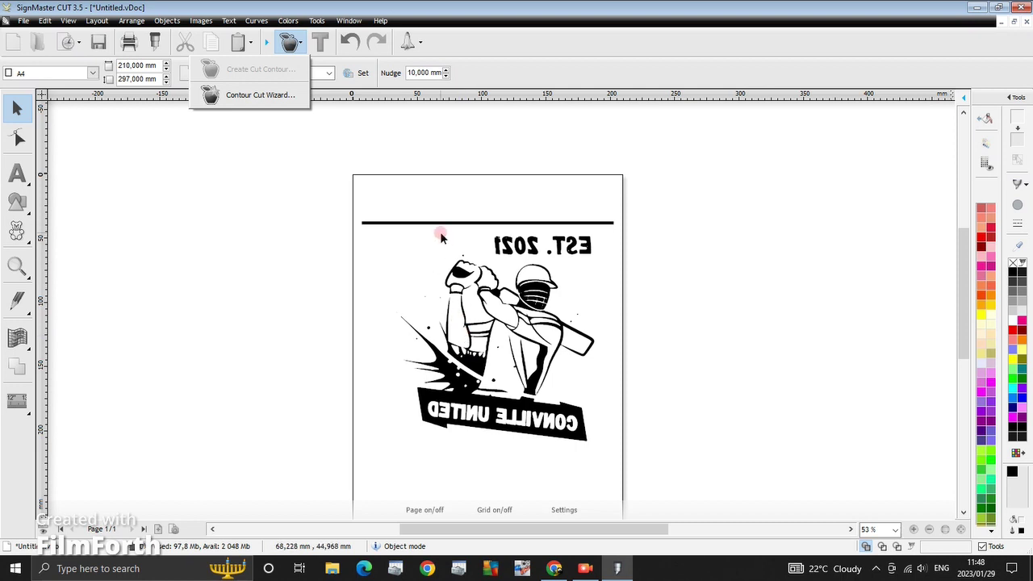
{"action": "left_click", "coordinate": [261, 96]}
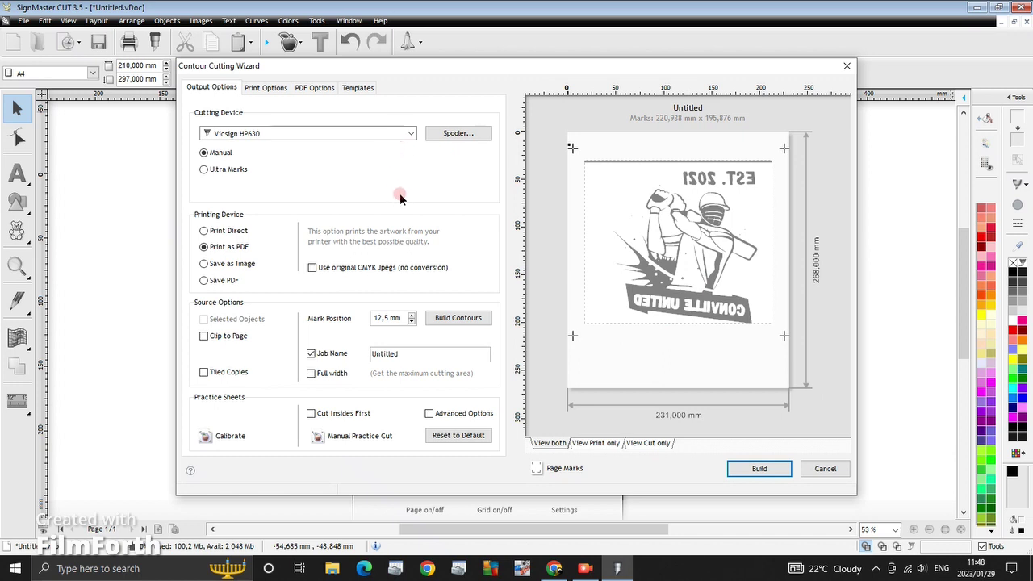
{"action": "left_click", "coordinate": [318, 87]}
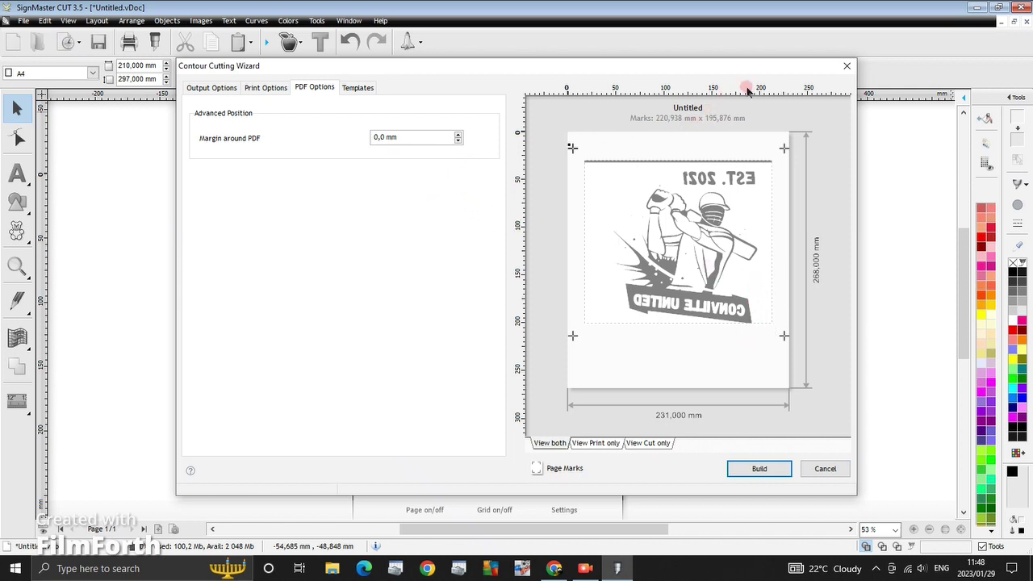
- Create a cut contour of the logo with Keep Holes enabled and drag it to the left
{"action": "left_click", "coordinate": [847, 67]}
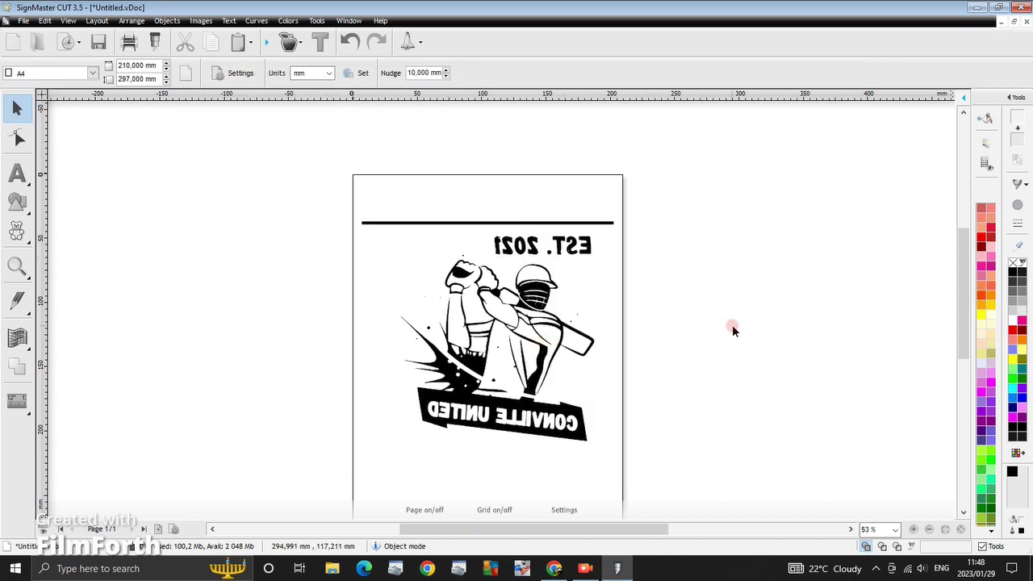
{"action": "left_click", "coordinate": [569, 335]}
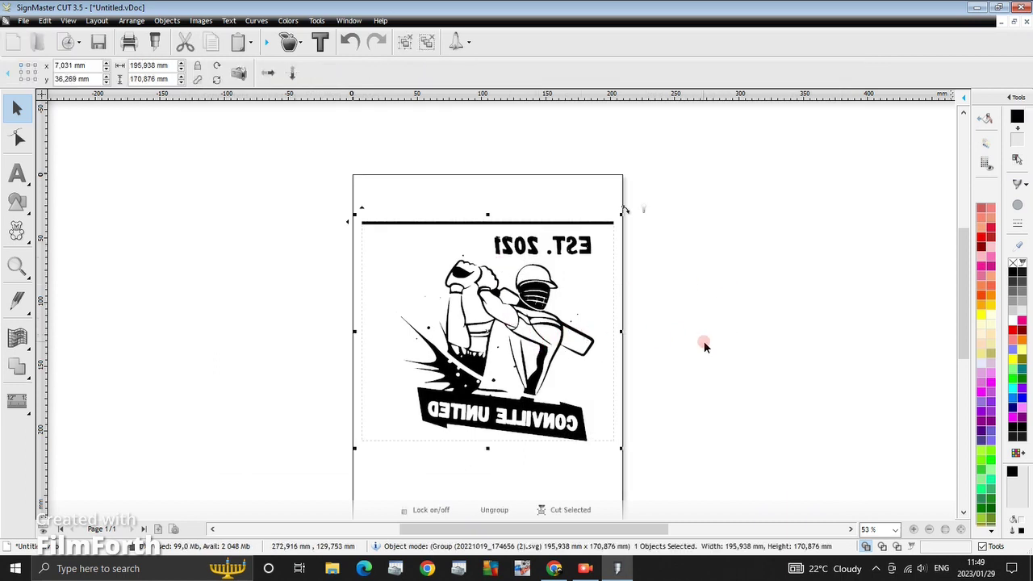
{"action": "left_click", "coordinate": [297, 42]}
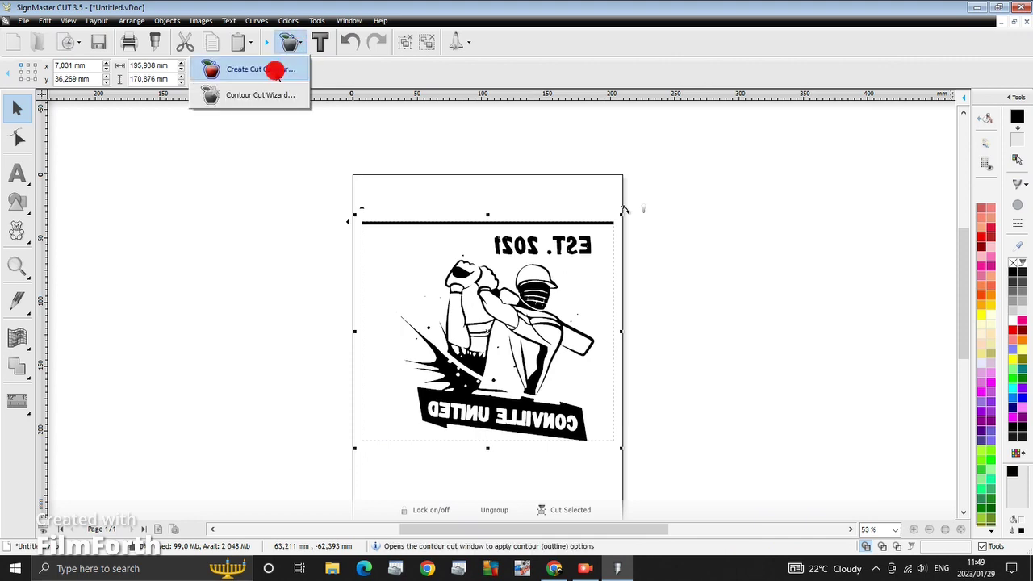
{"action": "left_click", "coordinate": [274, 71]}
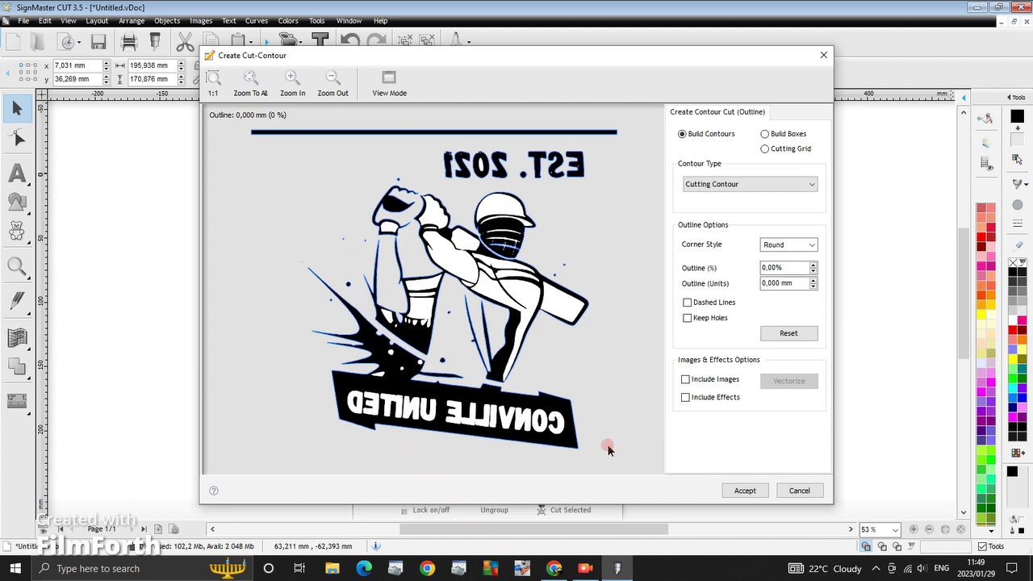
{"action": "left_click", "coordinate": [686, 323]}
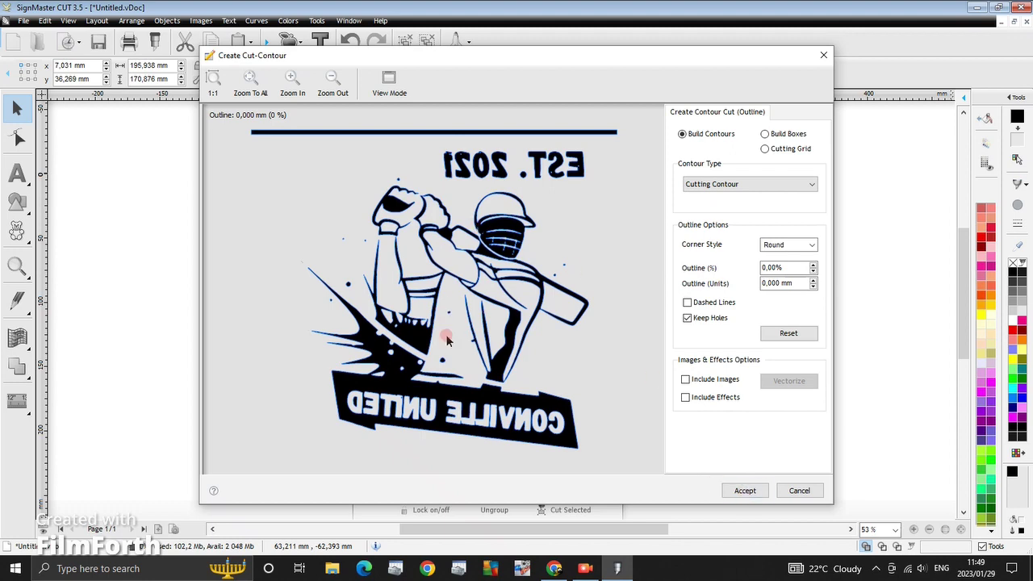
{"action": "left_click", "coordinate": [744, 491]}
{"action": "left_click_drag", "start_coordinate": [488, 326], "coordinate": [267, 284]}
- Move the black logo off the page, then centre the contour on the page at 176.9 mm wide
{"action": "left_click", "coordinate": [503, 318]}
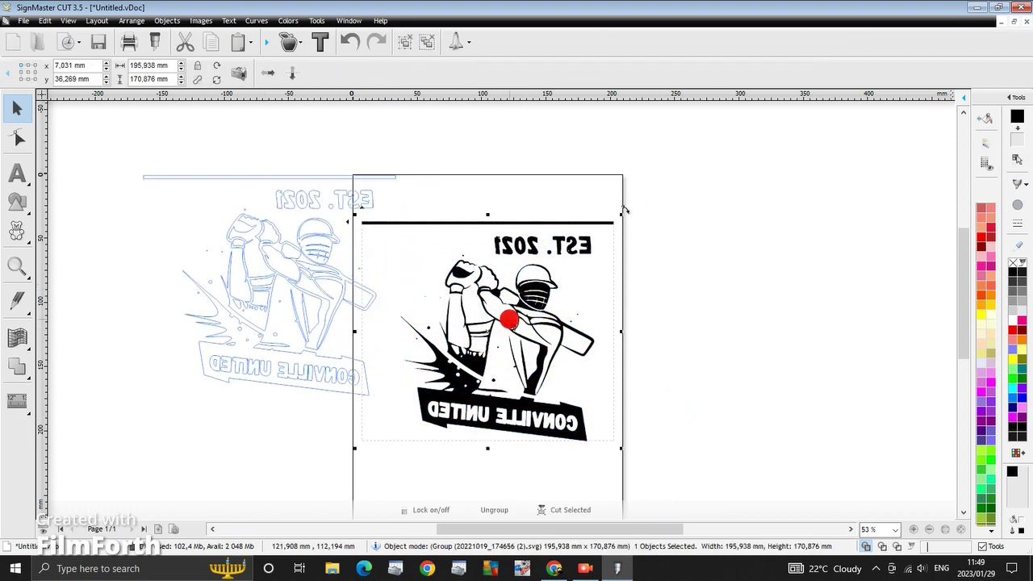
{"action": "left_click_drag", "start_coordinate": [489, 324], "coordinate": [723, 319]}
{"action": "left_click", "coordinate": [274, 281]}
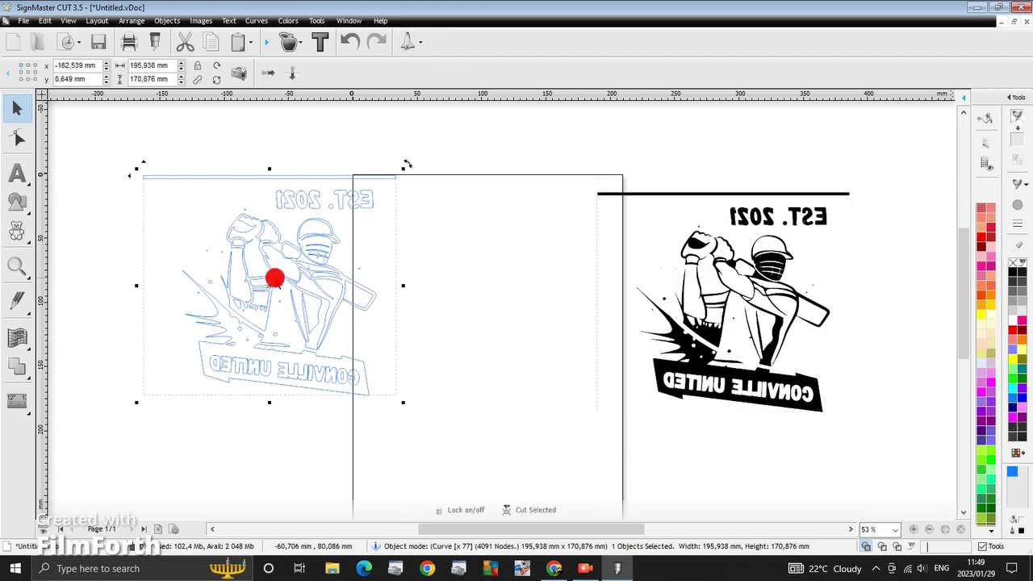
{"action": "left_click_drag", "start_coordinate": [266, 283], "coordinate": [473, 331]}
{"action": "left_click_drag", "start_coordinate": [607, 446], "coordinate": [584, 427]}
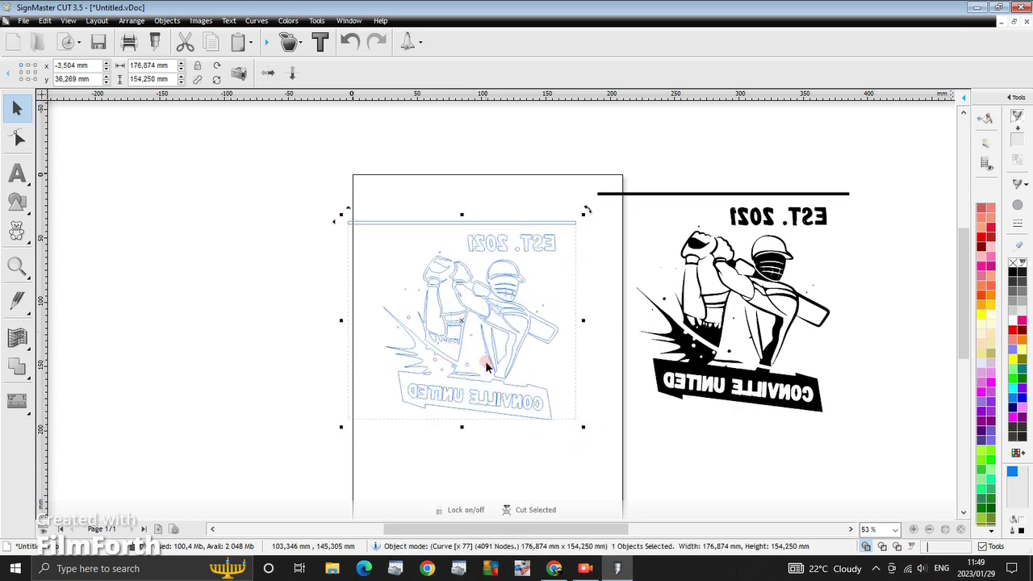
{"action": "left_click_drag", "start_coordinate": [464, 325], "coordinate": [482, 337]}
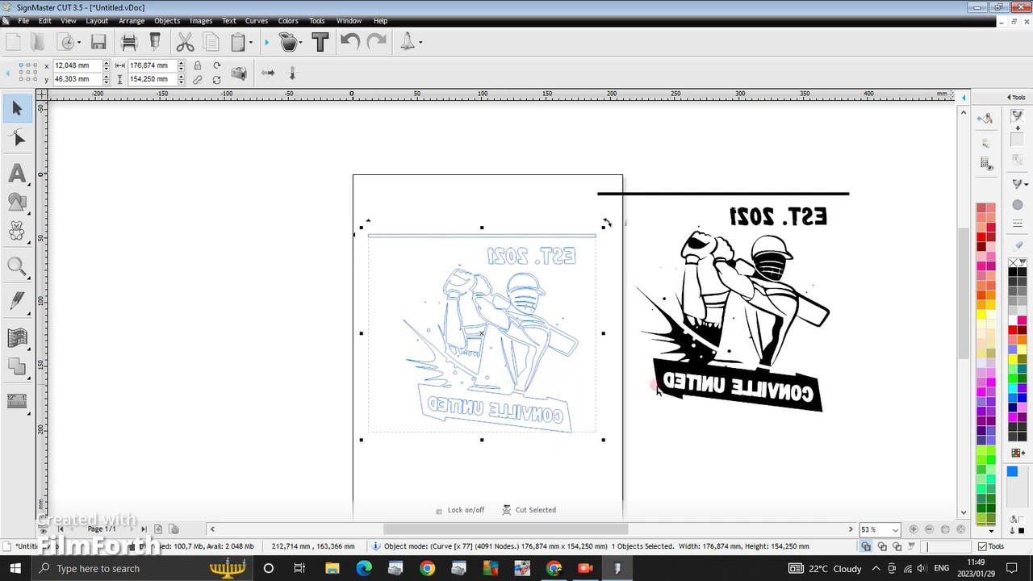
- Shift the black logo further right beside the page, to x 236.804 mm, y 20.215 mm
{"action": "left_click", "coordinate": [740, 299]}
{"action": "left_click_drag", "start_coordinate": [741, 299], "coordinate": [766, 305]}
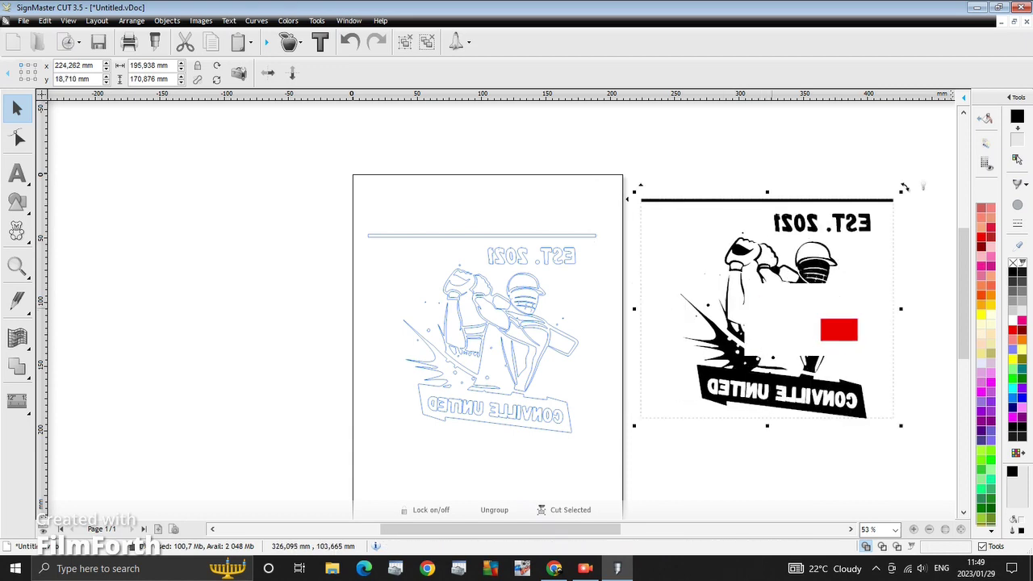
{"action": "left_click_drag", "start_coordinate": [773, 311], "coordinate": [791, 312]}
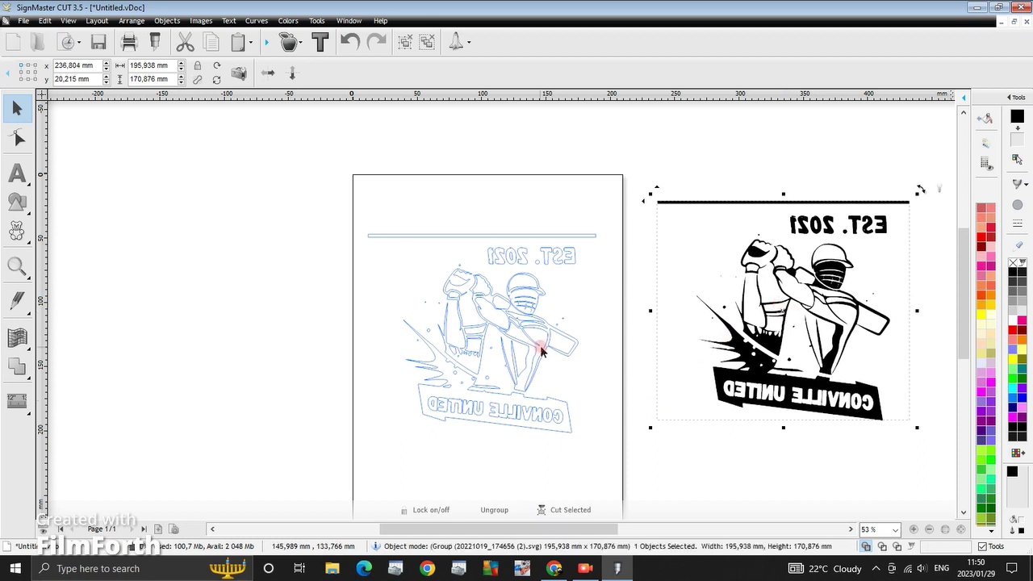